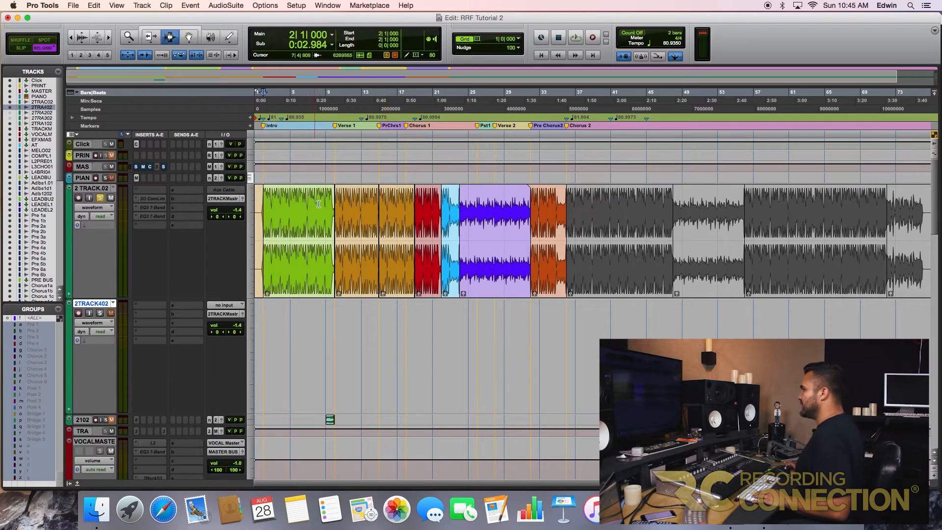
Audition the 2 TRACK.02 sections starting at bars 2, 10, 19, 22 and 24
{"action": "key", "text": "space"}
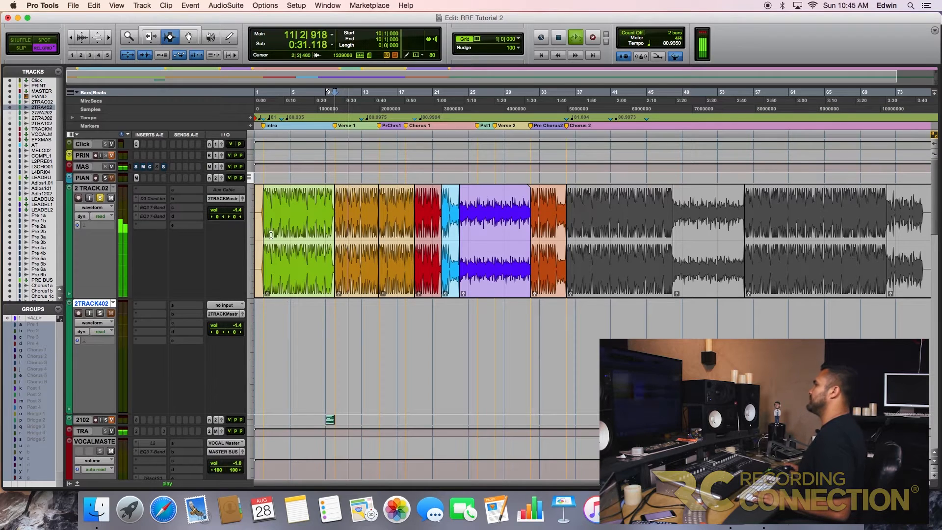
{"action": "left_click", "coordinate": [416, 220]}
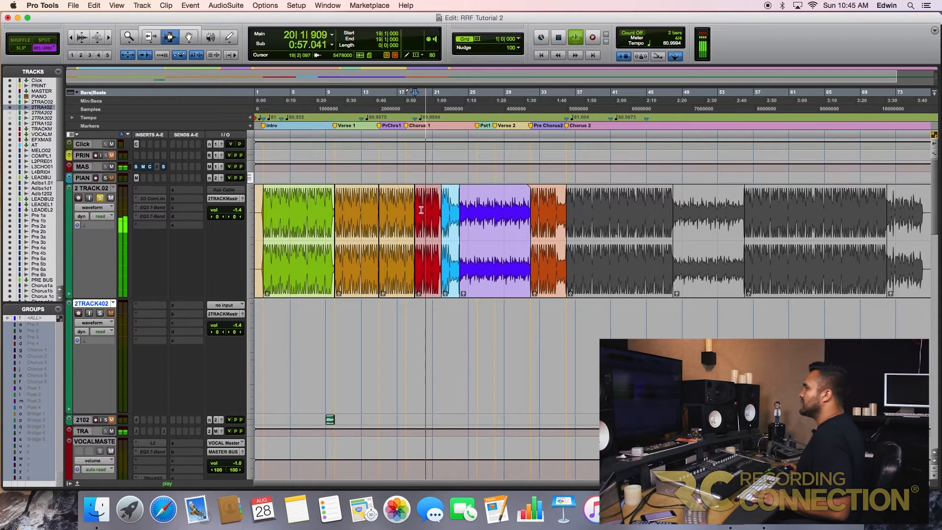
{"action": "left_click", "coordinate": [441, 206]}
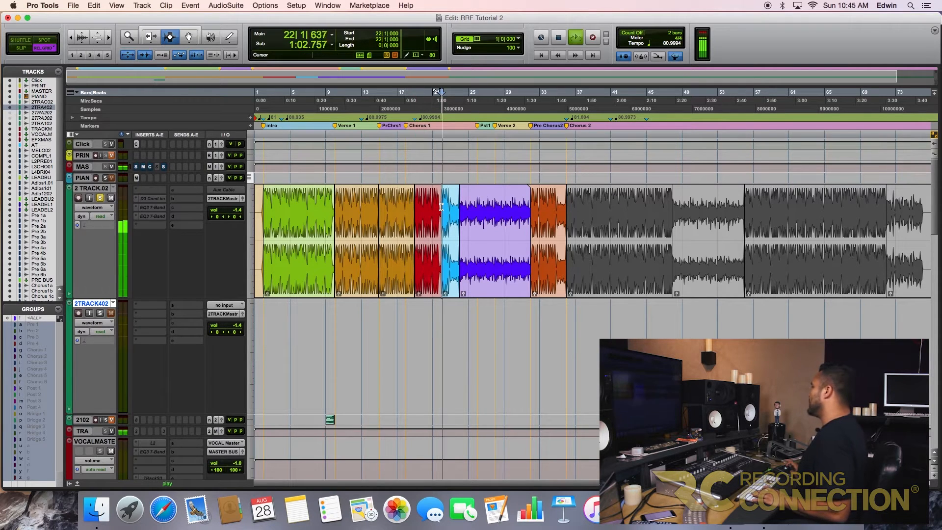
{"action": "key", "text": "space"}
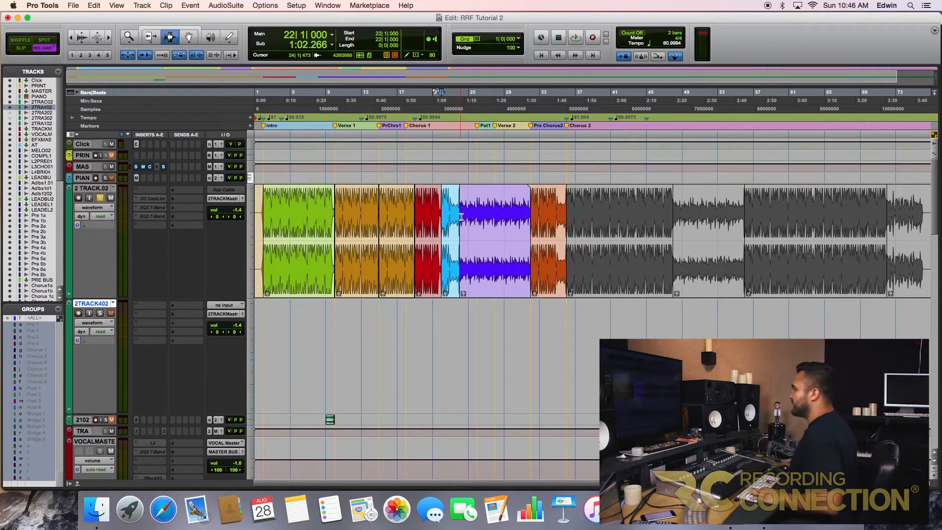
{"action": "key", "text": "space"}
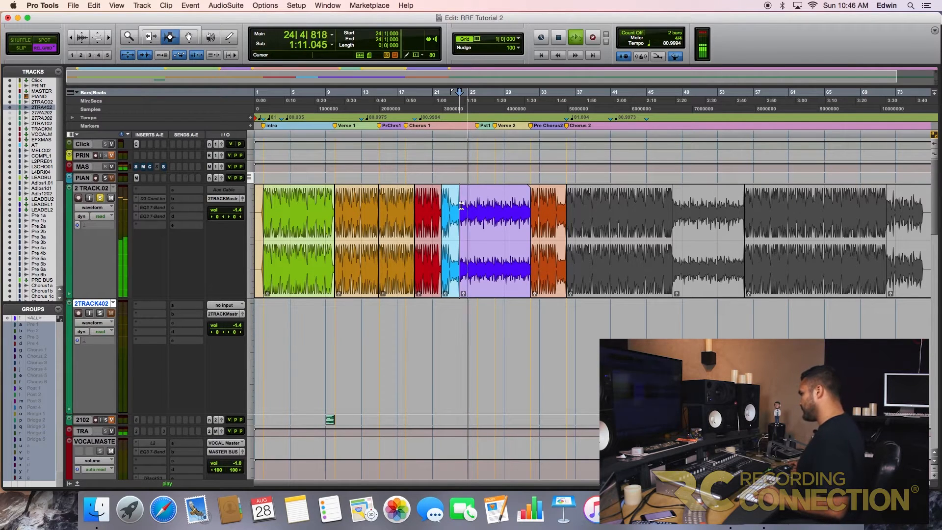
{"action": "key", "text": "space"}
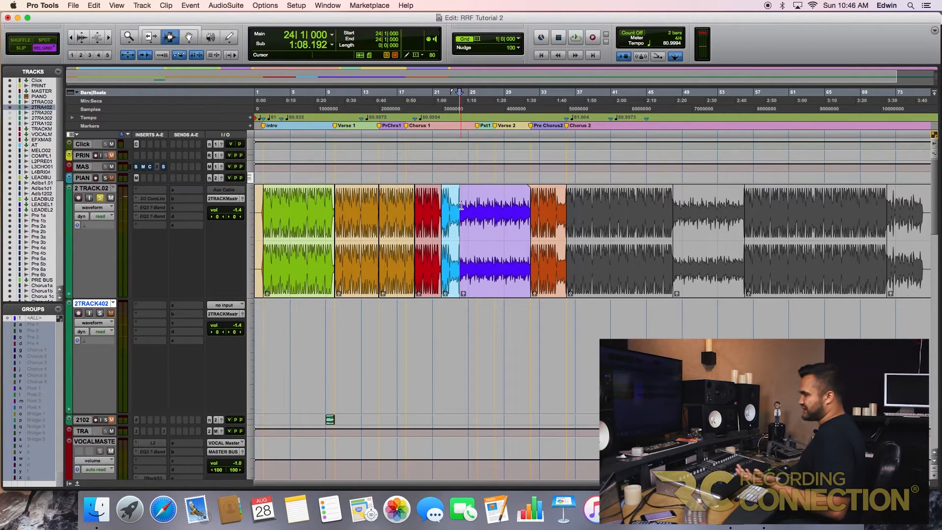
Move the purple clip starting at bar 24 of 2 TRACK.02 onto the 2TRACK402 track so it begins at bar 2
{"action": "left_click_drag", "start_coordinate": [474, 226], "coordinate": [344, 361]}
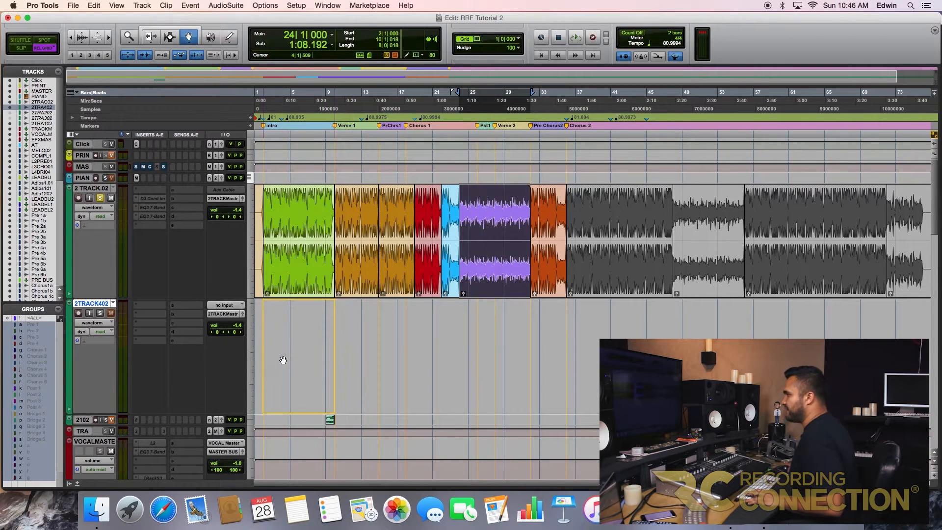
{"action": "left_click_drag", "start_coordinate": [283, 360], "coordinate": [283, 360]}
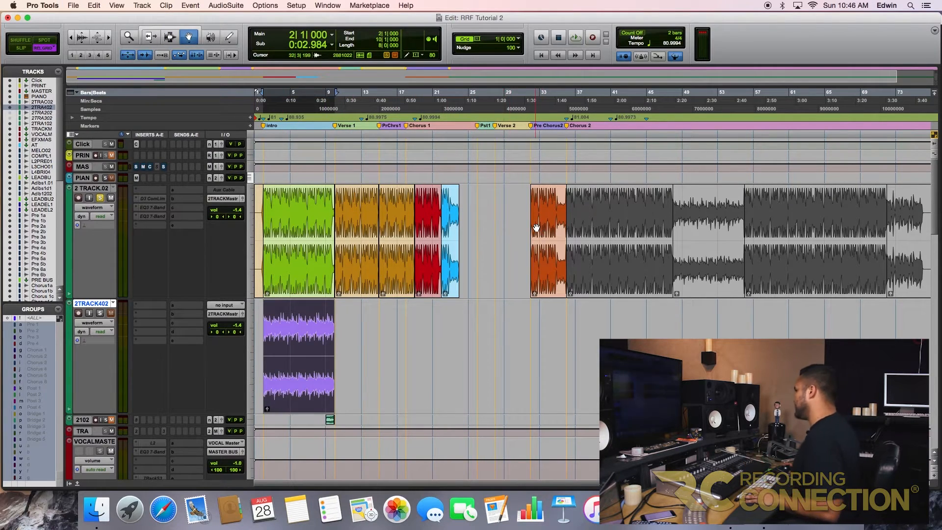
Play 2 TRACK.02 from the red clip at bar 19 and from the orange clip at bar 15
{"action": "left_click", "coordinate": [417, 198]}
{"action": "key", "text": "space"}
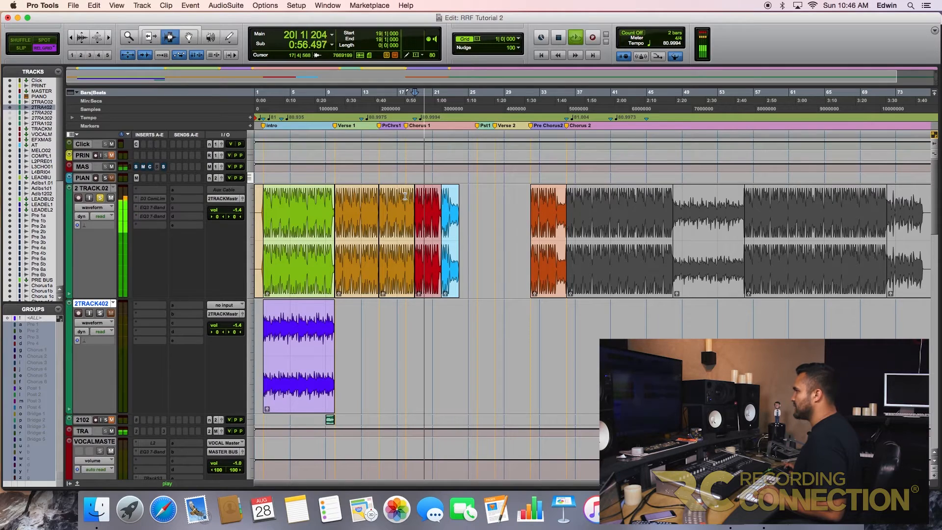
{"action": "key", "text": "space"}
{"action": "left_click", "coordinate": [379, 196]}
{"action": "key", "text": "space"}
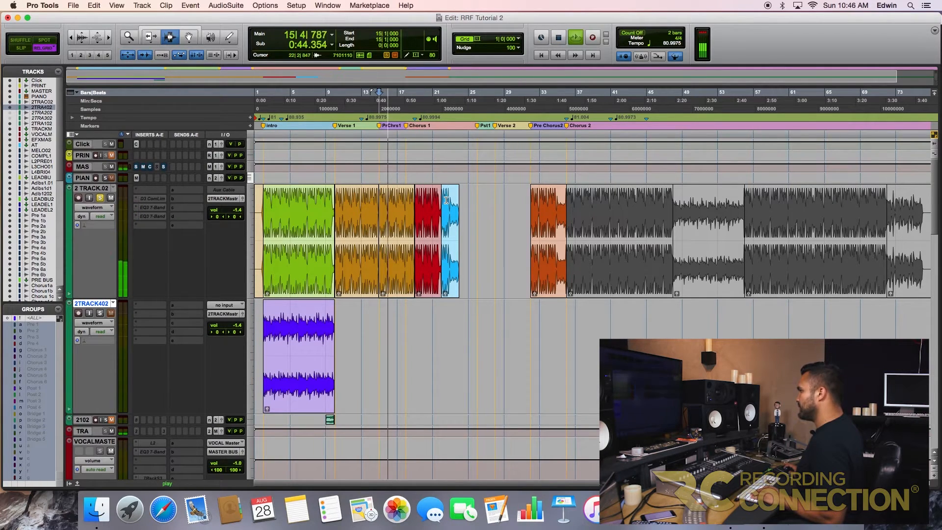
{"action": "key", "text": "space"}
Play the relocated purple clip on 2TRACK402 from bar 2, with the timeline zoomed in on the intro
{"action": "left_click", "coordinate": [265, 313]}
{"action": "key", "text": "t"}
{"action": "key", "text": "t"}
{"action": "key", "text": "t"}
{"action": "key", "text": "t"}
{"action": "key", "text": "space"}
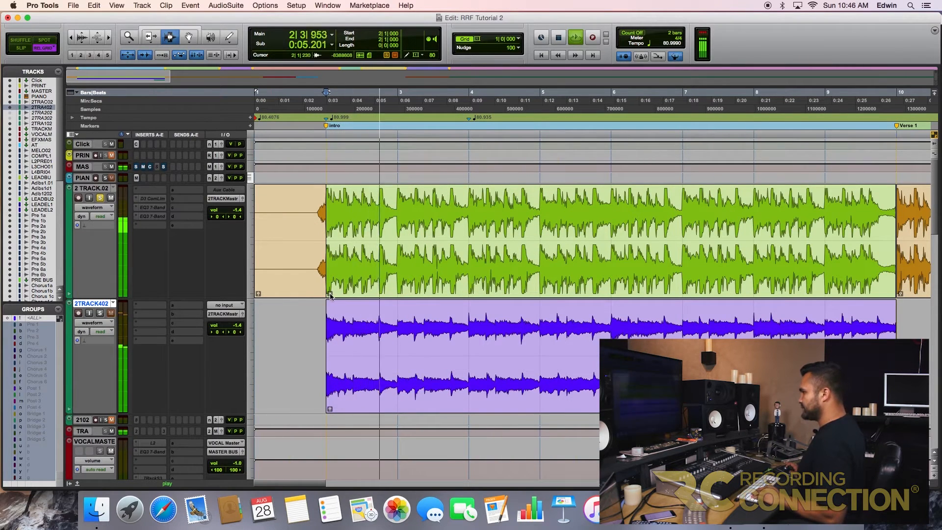
{"action": "key", "text": "r"}
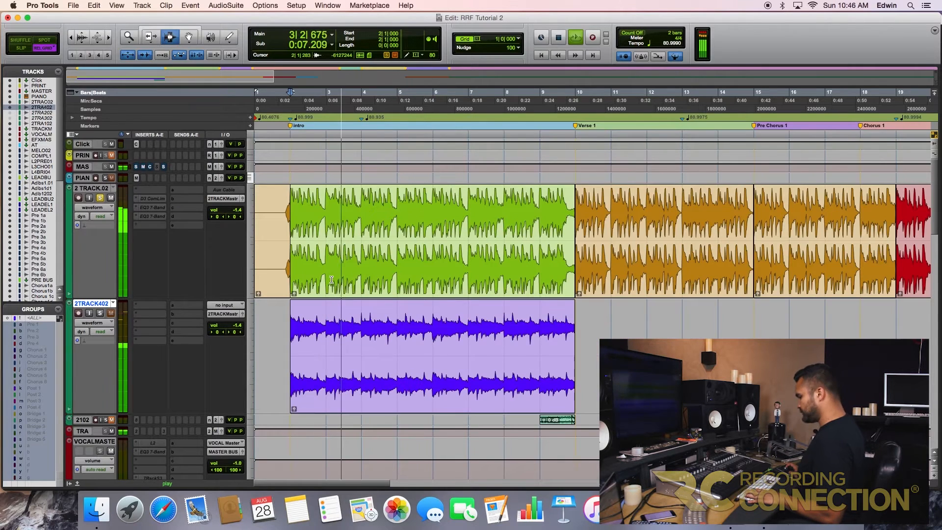
{"action": "key", "text": "space"}
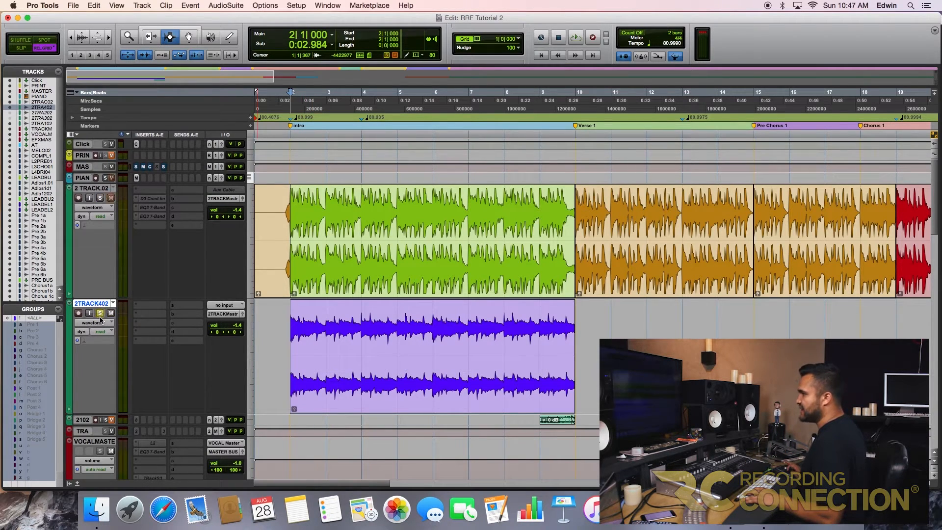
Audition the purple clip with only 2TRACK402 soloed and trim the clip's end to bar 6
{"action": "key", "text": "space"}
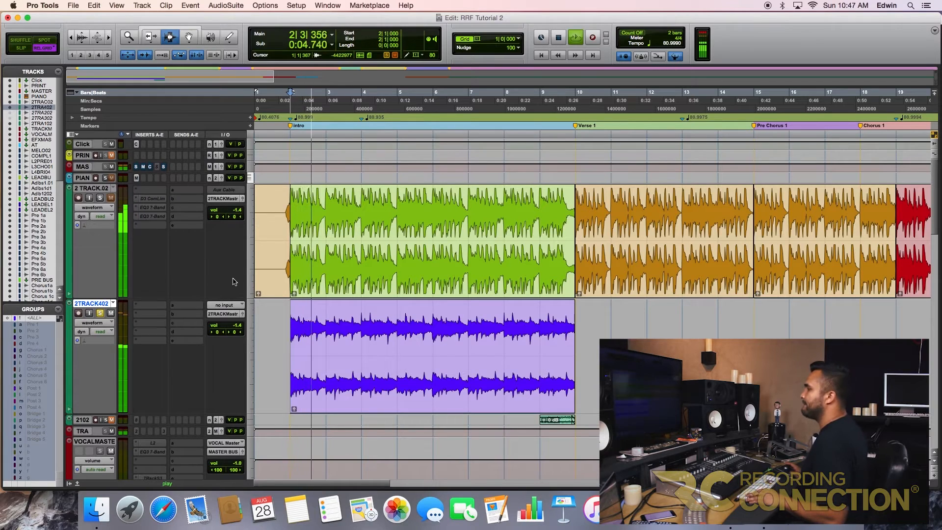
{"action": "key", "text": "super+bracketleft"}
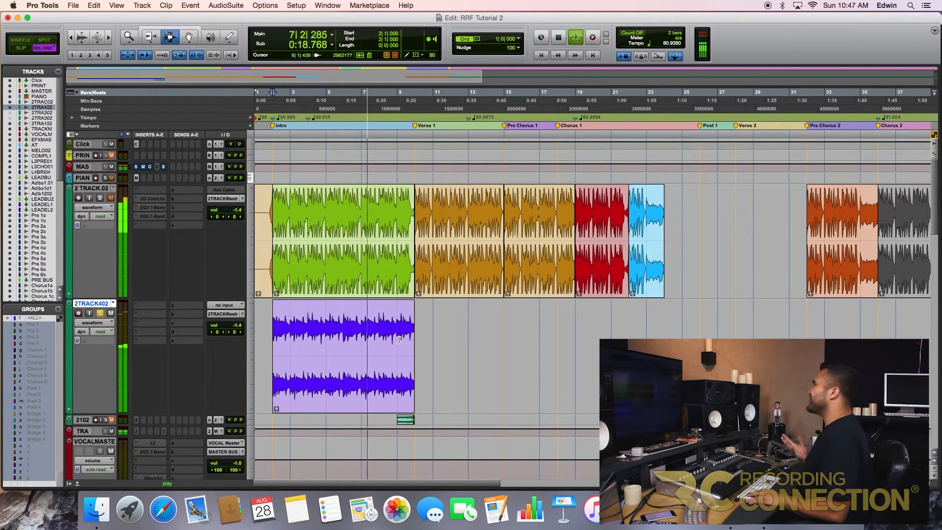
{"action": "left_click", "coordinate": [342, 329]}
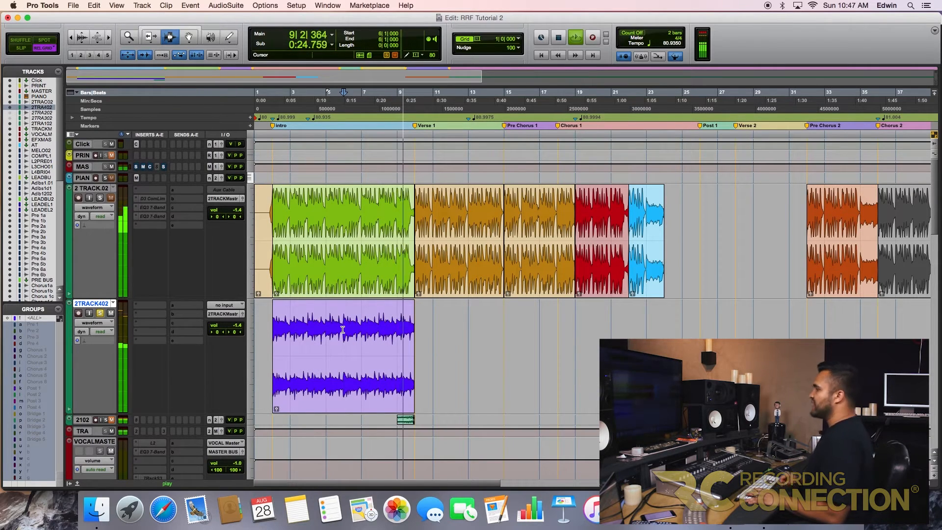
{"action": "key", "text": "space"}
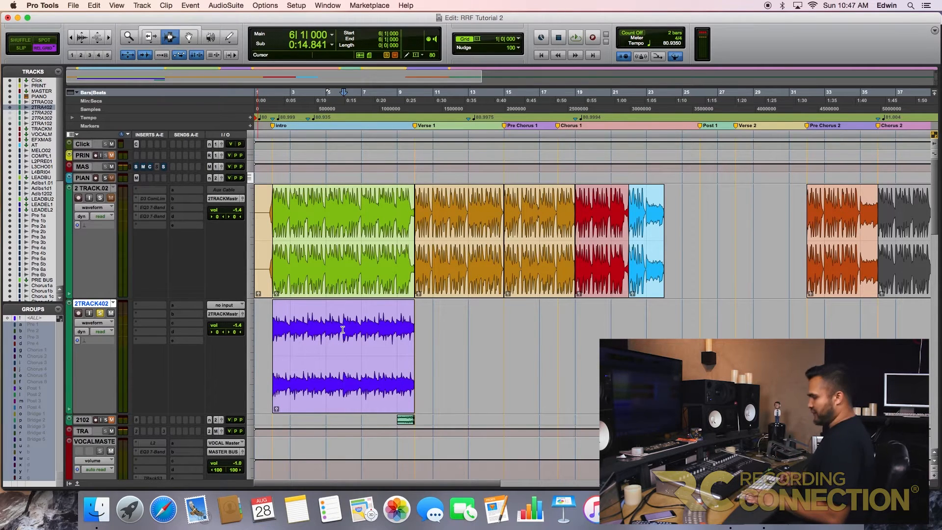
{"action": "key", "text": "s"}
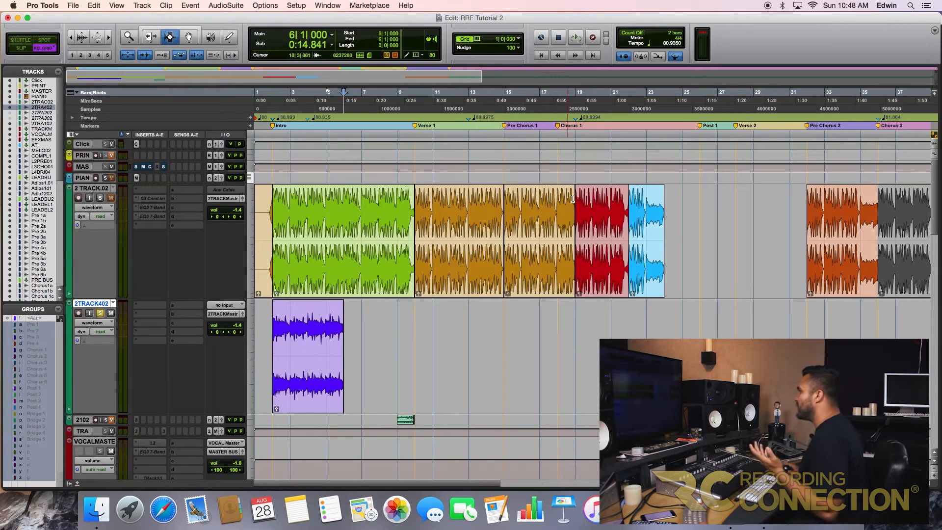
Play the end of the trimmed purple clip on 2TRACK402 from bar 5
{"action": "left_click", "coordinate": [574, 214]}
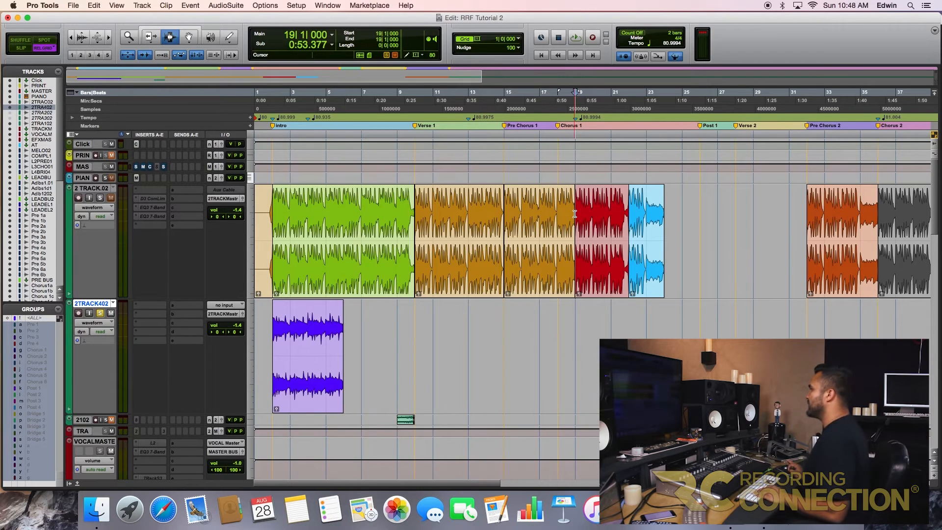
{"action": "left_click", "coordinate": [327, 333]}
{"action": "key", "text": "space"}
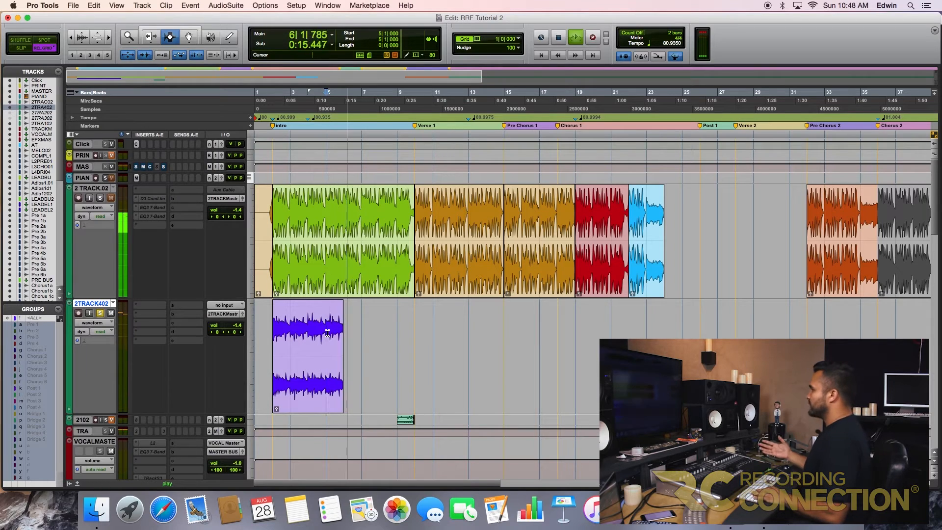
{"action": "key", "text": "space"}
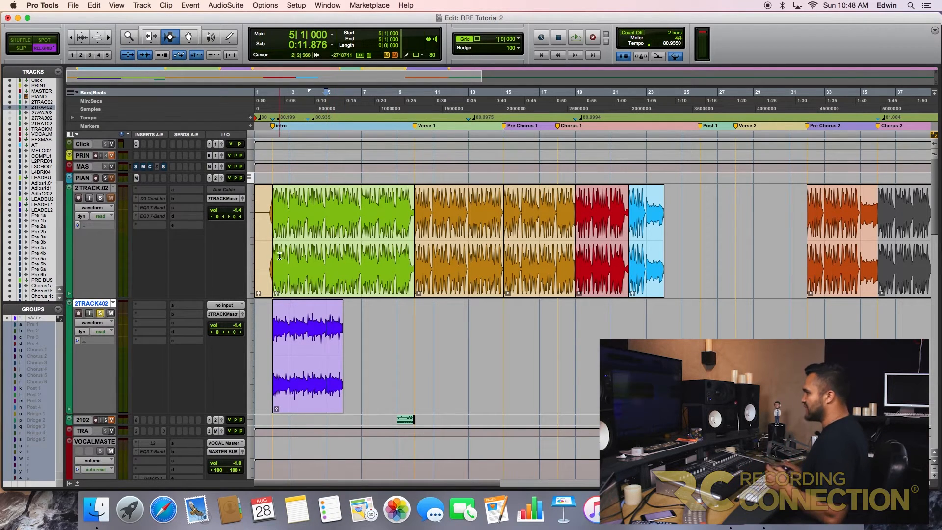
Solo 2 TRACK.02 together with 2TRACK402 and play both tracks from bar 2
{"action": "left_click", "coordinate": [100, 198]}
{"action": "left_click", "coordinate": [274, 212]}
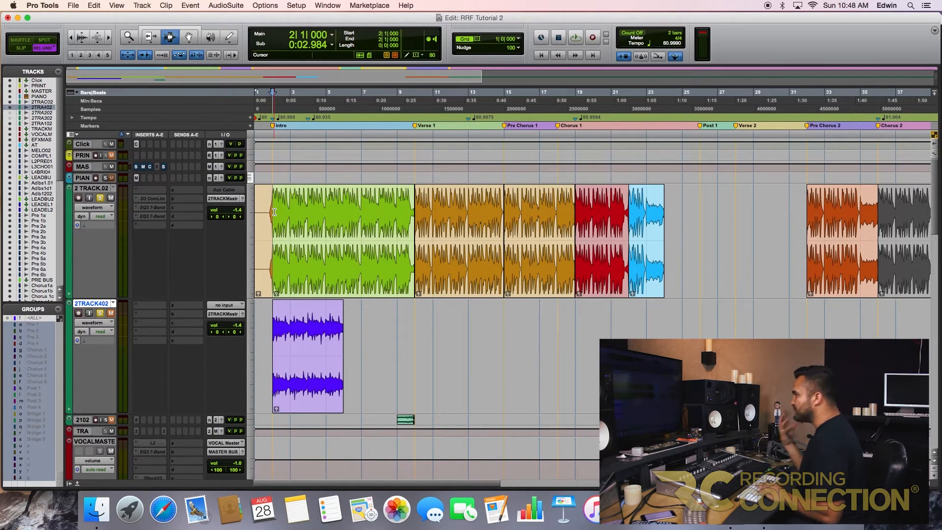
{"action": "key", "text": "space"}
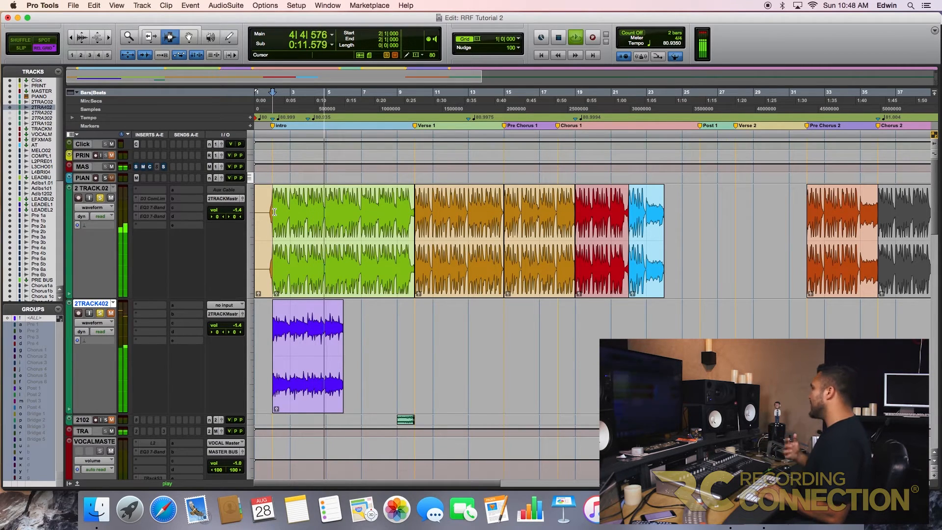
{"action": "key", "text": "space"}
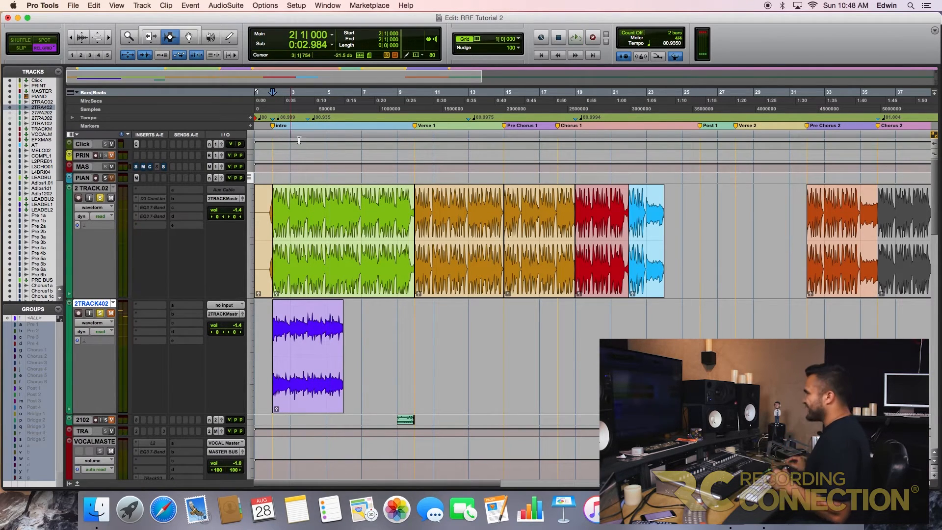
Audition the orange clip at bar 10 of 2 TRACK.02 and copy it onto 2TRACK402 so it starts at bar 6
{"action": "left_click", "coordinate": [415, 194]}
{"action": "key", "text": "space"}
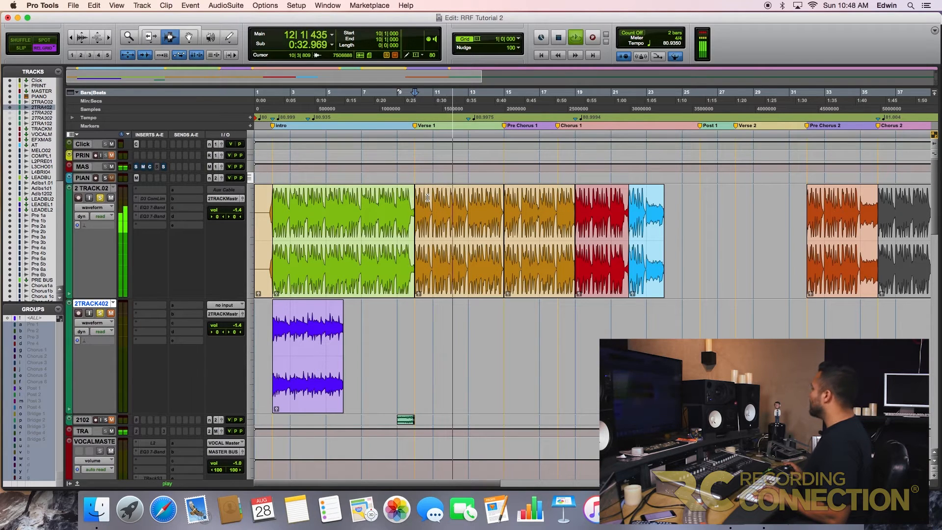
{"action": "key", "text": "F8"}
{"action": "left_click", "coordinate": [442, 206]}
{"action": "left_click_drag", "start_coordinate": [442, 207], "coordinate": [370, 324]}
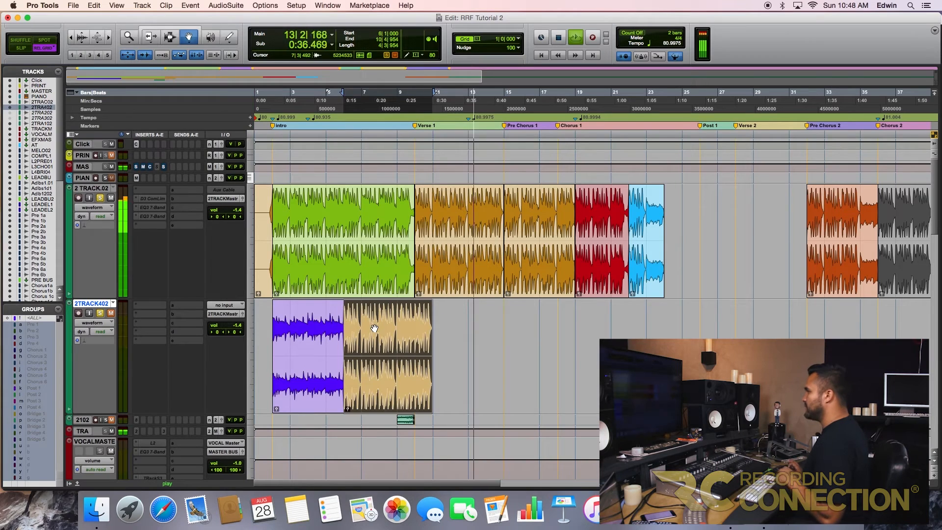
Audition the orange clip at bar 15 and the red clip at bar 19 on 2 TRACK.02
{"action": "left_click", "coordinate": [509, 224]}
{"action": "double_click", "coordinate": [509, 223]}
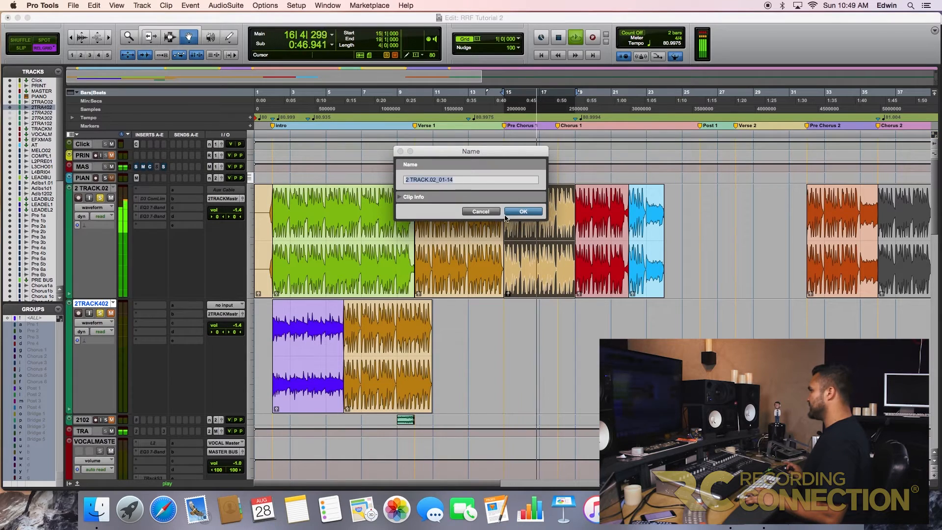
{"action": "left_click", "coordinate": [493, 210]}
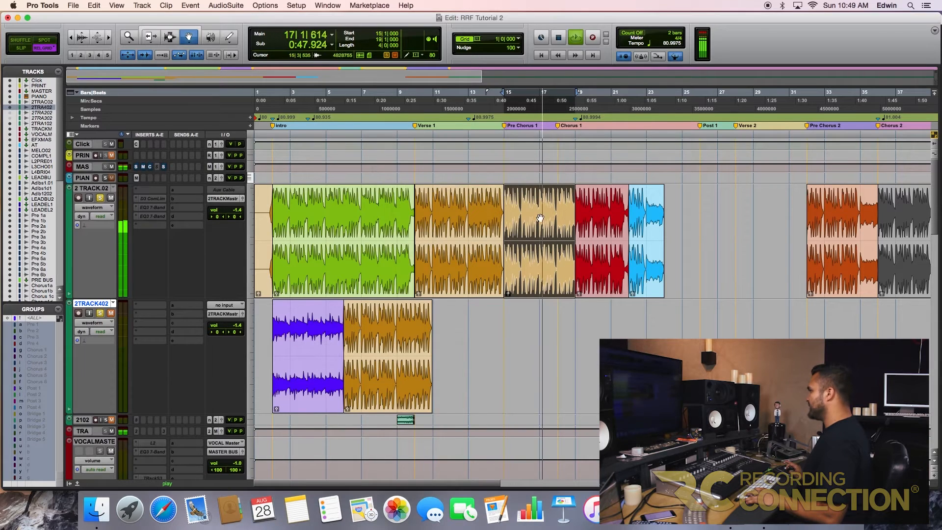
{"action": "key", "text": "F7"}
{"action": "left_click", "coordinate": [567, 232]}
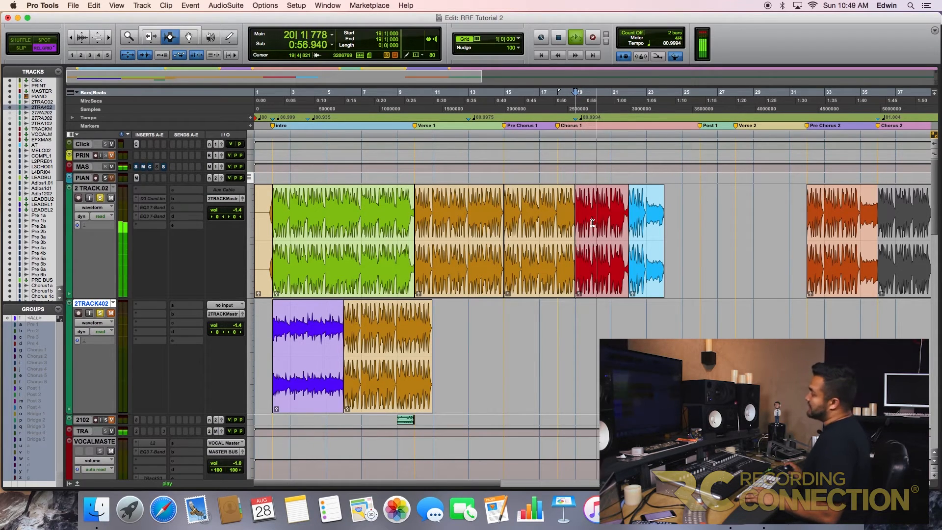
{"action": "key", "text": "space"}
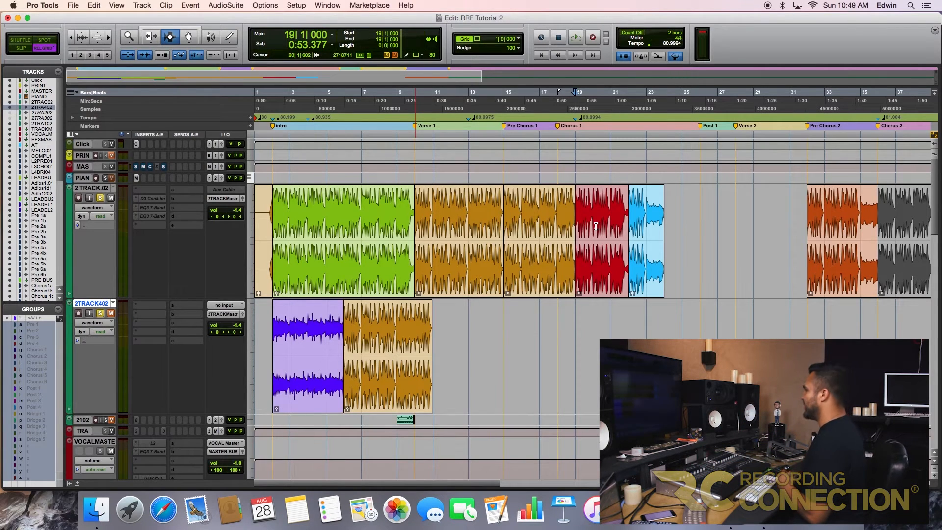
Play from bar 5 to check the transition between the purple and orange clips on 2TRACK402
{"action": "left_click", "coordinate": [321, 325]}
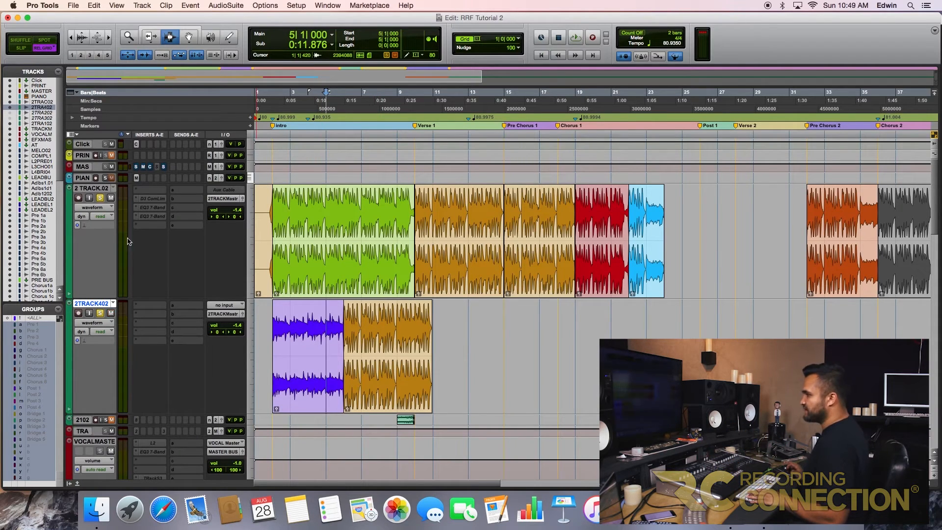
{"action": "key", "text": "space"}
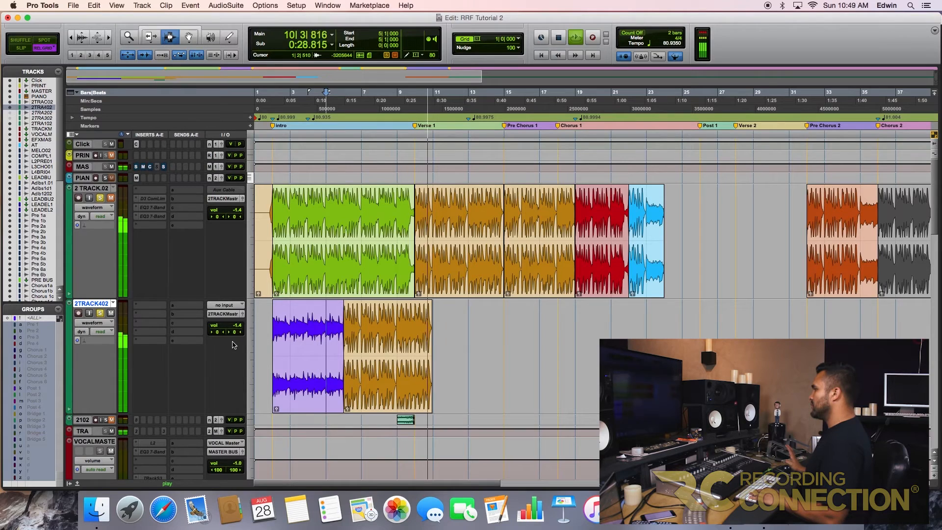
{"action": "key", "text": "space"}
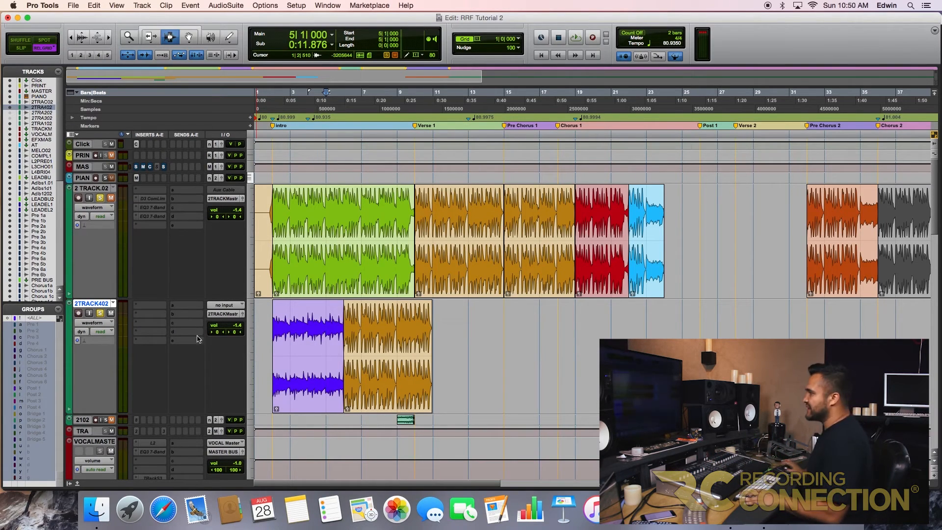
Extend the end of the orange clip on 2TRACK402 in stages to bar 14 while auditioning it from bar 10
{"action": "left_click", "coordinate": [297, 242]}
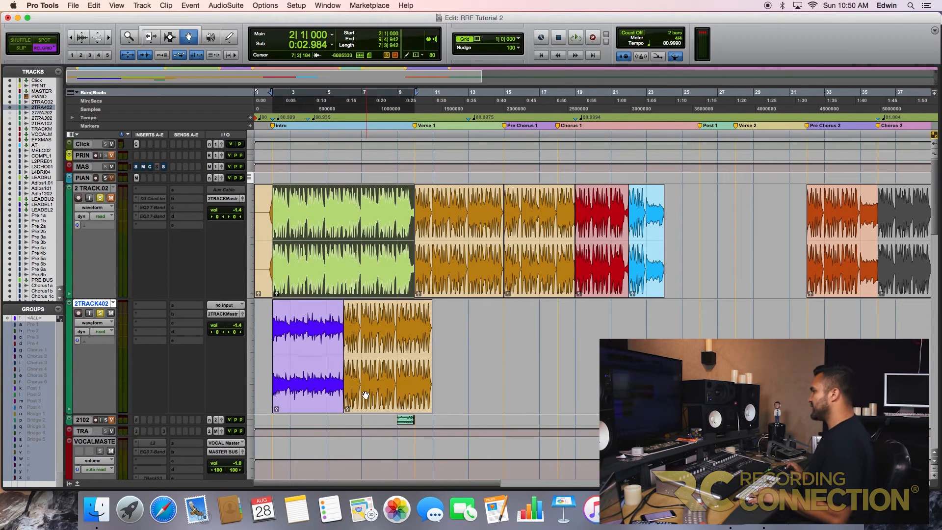
{"action": "key", "text": "F7+F8"}
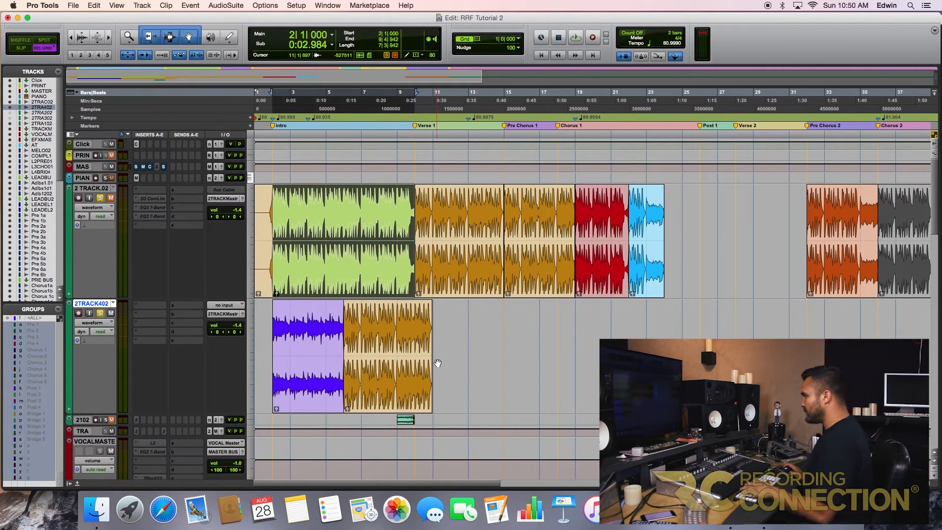
{"action": "left_click_drag", "start_coordinate": [430, 357], "coordinate": [450, 357]}
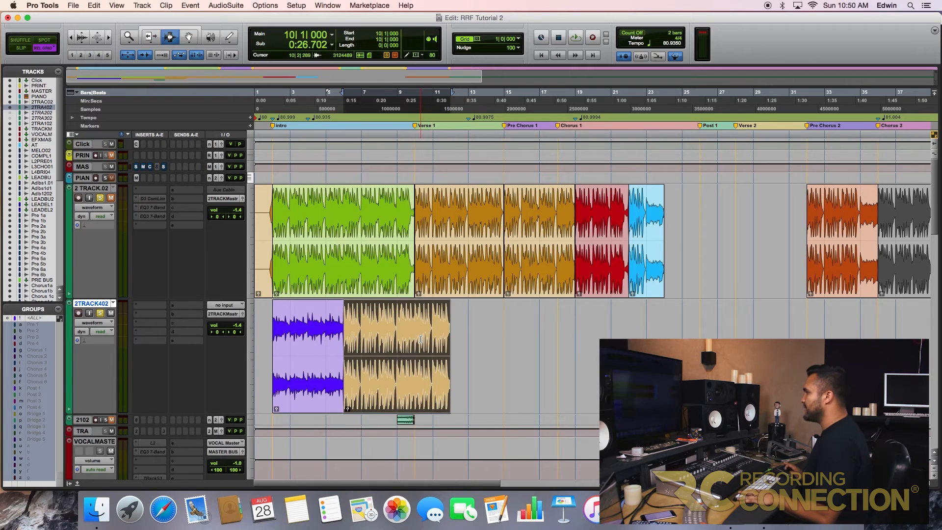
{"action": "left_click", "coordinate": [420, 339]}
{"action": "key", "text": "space"}
{"action": "key", "text": "super+bracketright"}
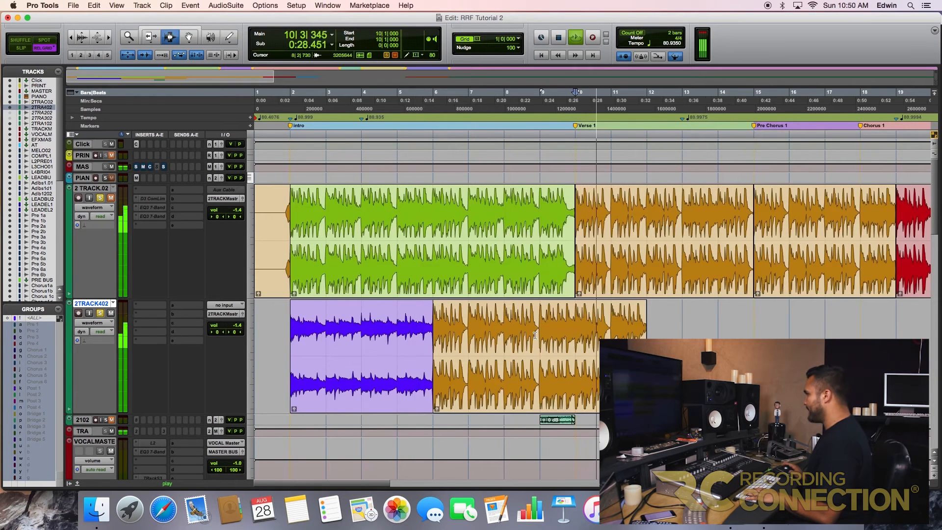
{"action": "key", "text": "F7+F8"}
{"action": "left_click_drag", "start_coordinate": [644, 333], "coordinate": [681, 333]}
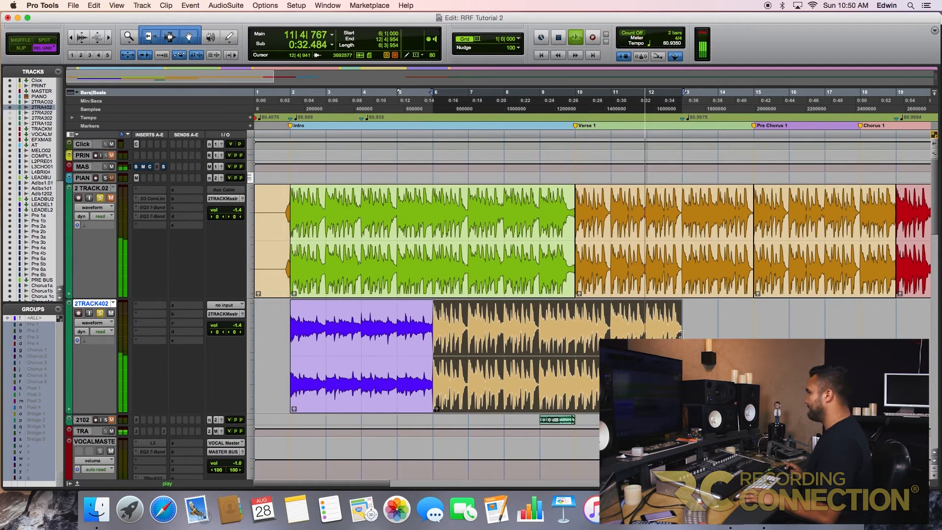
{"action": "left_click_drag", "start_coordinate": [680, 334], "coordinate": [711, 334]}
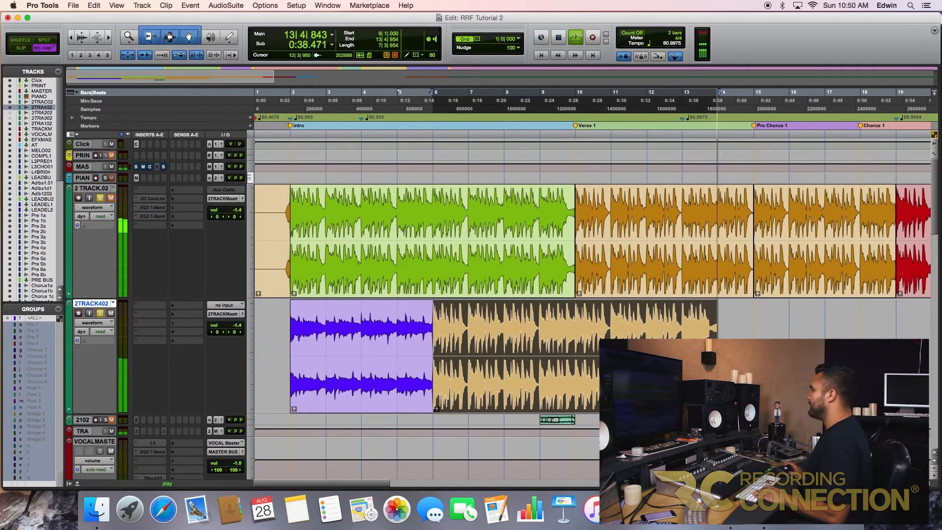
{"action": "key", "text": "space"}
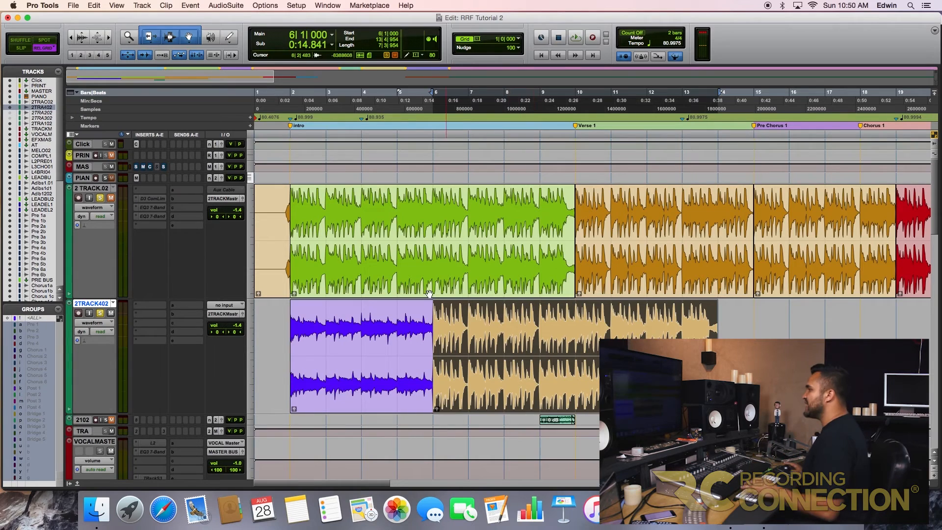
Audition the green clip at bar 2 of 2 TRACK.02 and copy it onto 2TRACK402 so it starts at bar 14
{"action": "key", "text": "F8"}
{"action": "left_click", "coordinate": [372, 249]}
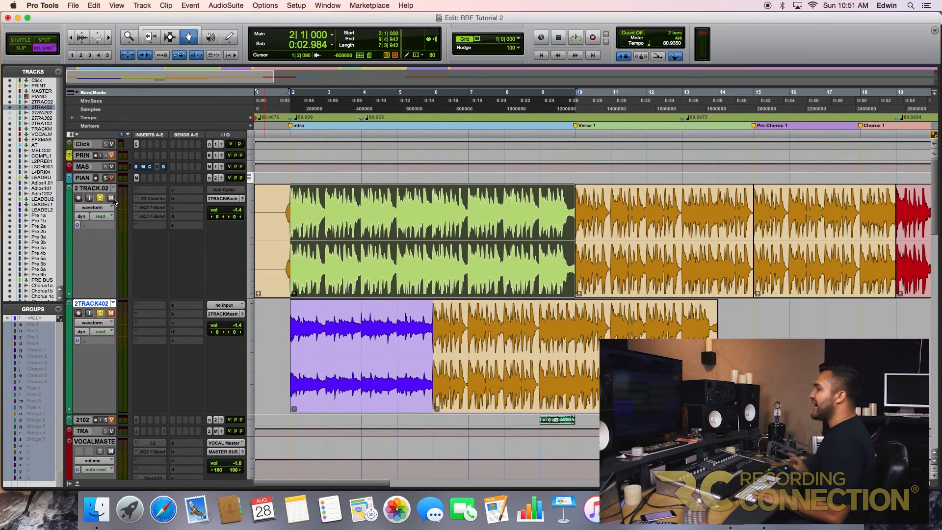
{"action": "key", "text": "space"}
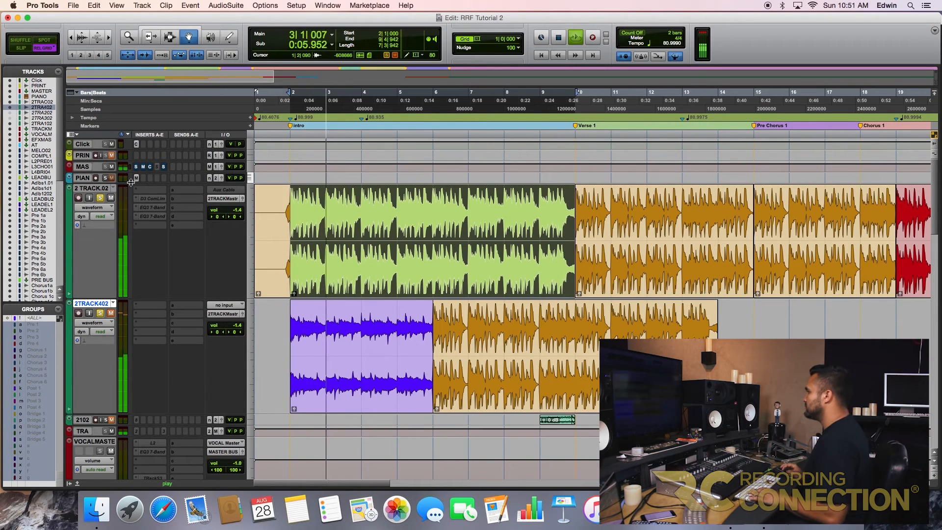
{"action": "key", "text": "space"}
{"action": "left_click_drag", "start_coordinate": [512, 330], "coordinate": [653, 330]}
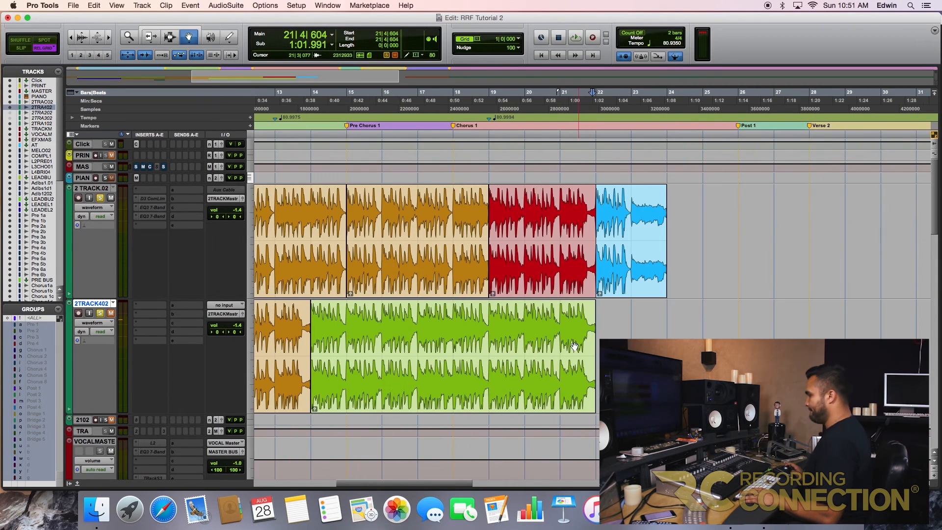
Mute 2 TRACK.02 and play from bar 13 to check the transition between the orange and green clips on 2TRACK402
{"action": "key", "text": "super+bracketleft"}
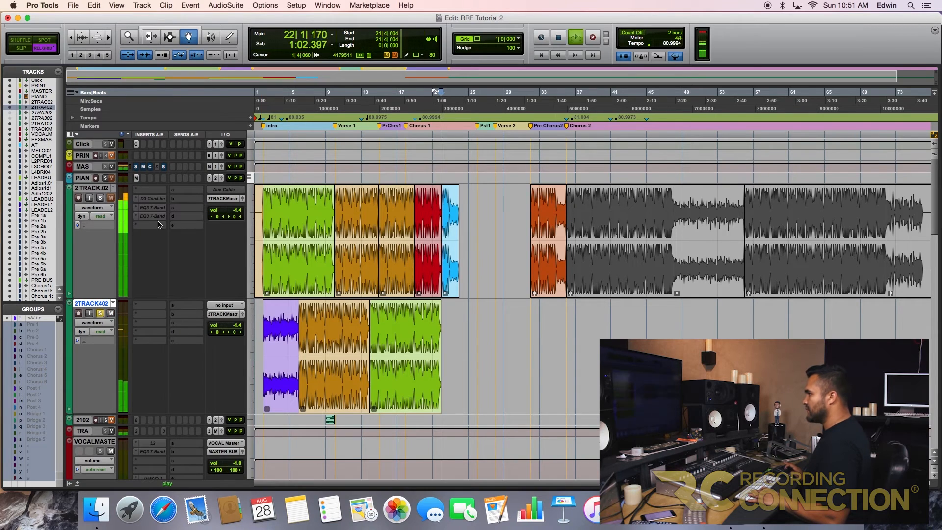
{"action": "key", "text": "F7"}
{"action": "left_click", "coordinate": [362, 337]}
{"action": "key", "text": "space"}
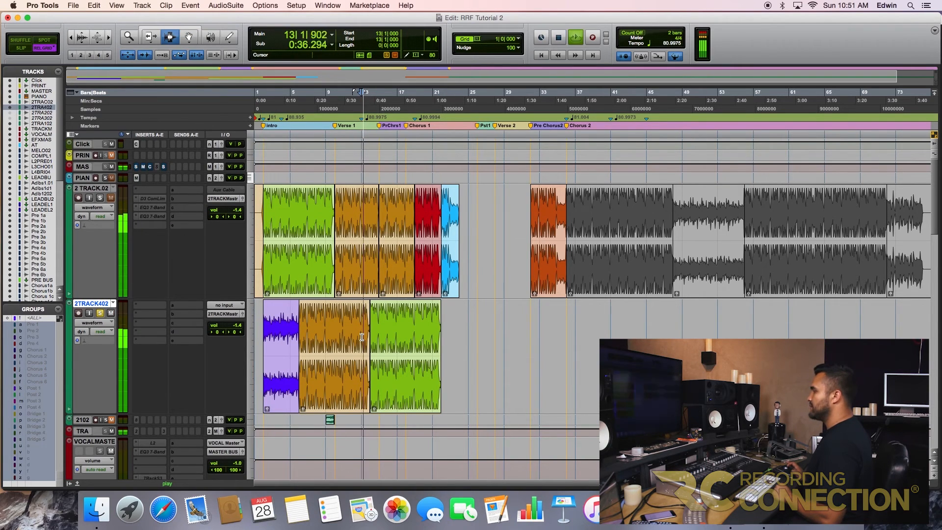
{"action": "key", "text": "super+bracketright"}
{"action": "key", "text": "super+bracketright"}
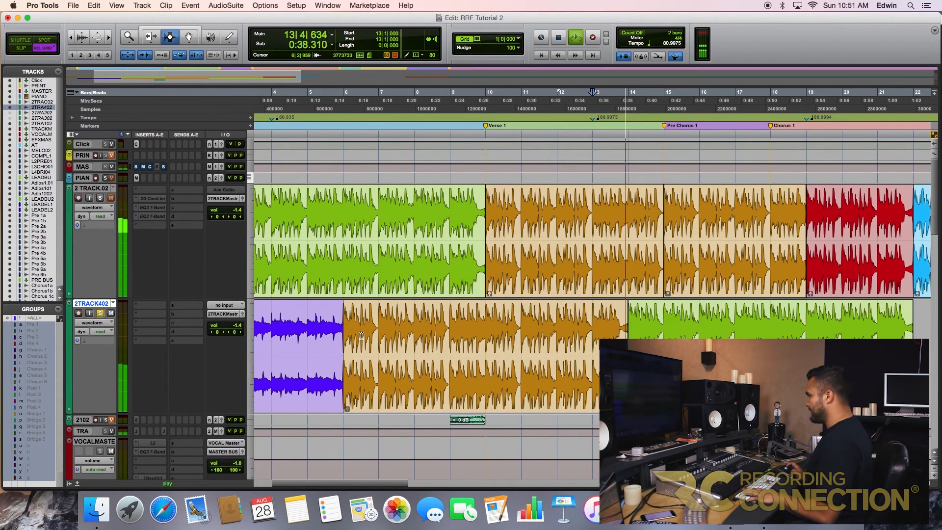
{"action": "key", "text": "super+bracketright"}
{"action": "key", "text": "super+bracketright"}
{"action": "key", "text": "super+bracketleft"}
{"action": "key", "text": "super+bracketleft"}
{"action": "key", "text": "super+bracketleft"}
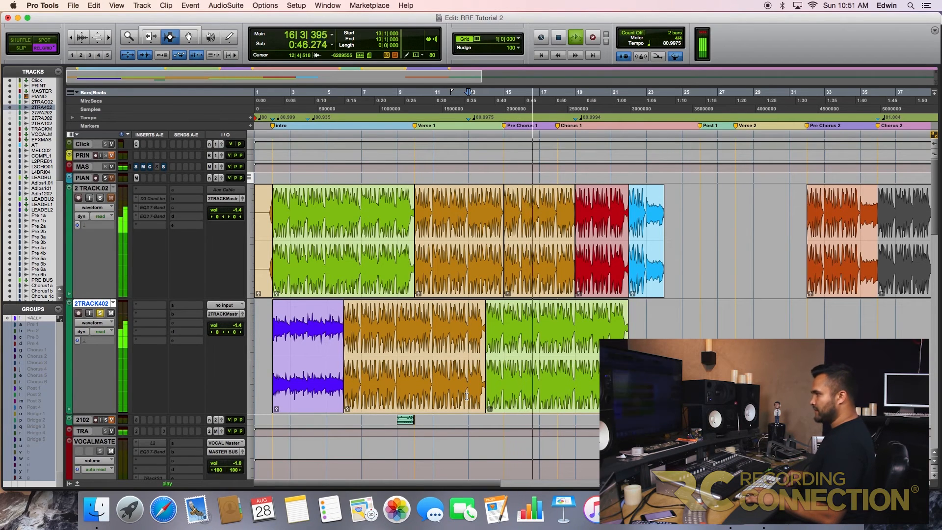
Save the session while the green clip on 2TRACK402 plays through to its end at bar 22, and stop playback
{"action": "key", "text": "super+bracketright"}
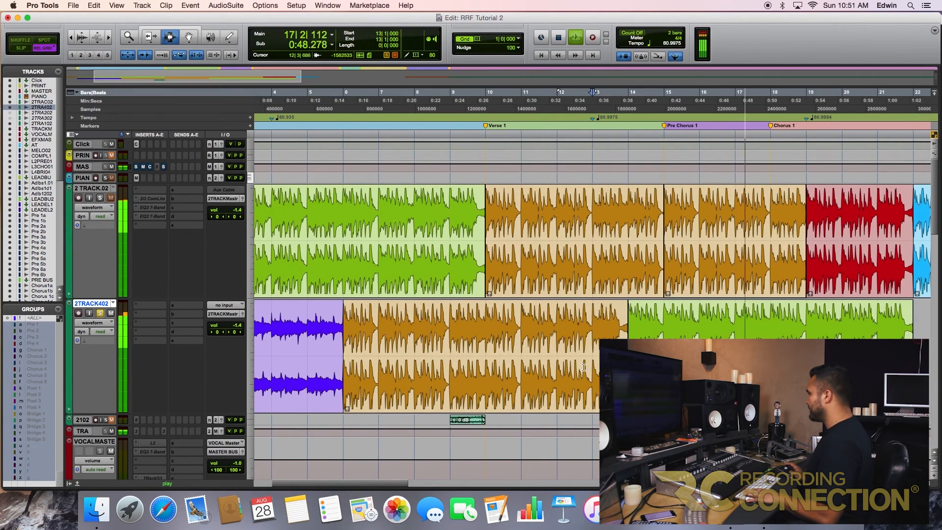
{"action": "key", "text": "super+bracketright"}
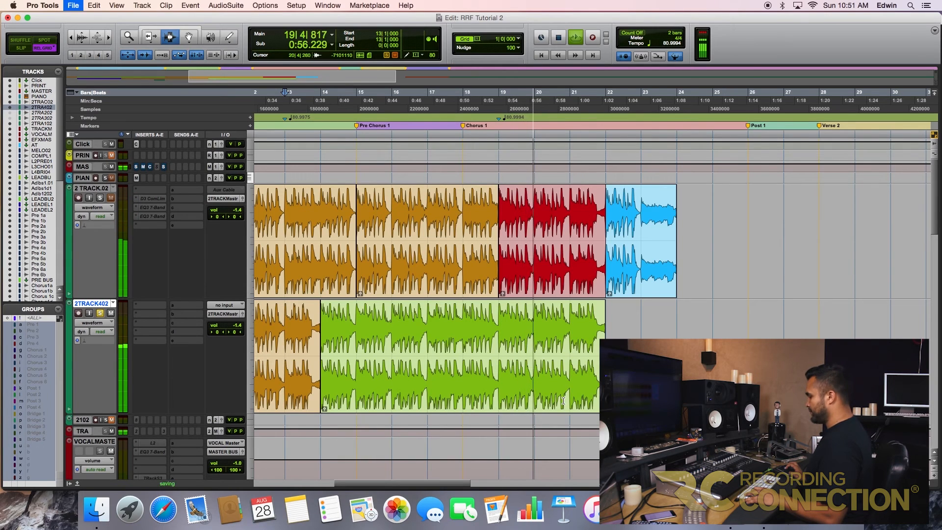
{"action": "key", "text": "super+bracketleft"}
{"action": "key", "text": "super+bracketleft"}
{"action": "key", "text": "super+bracketright"}
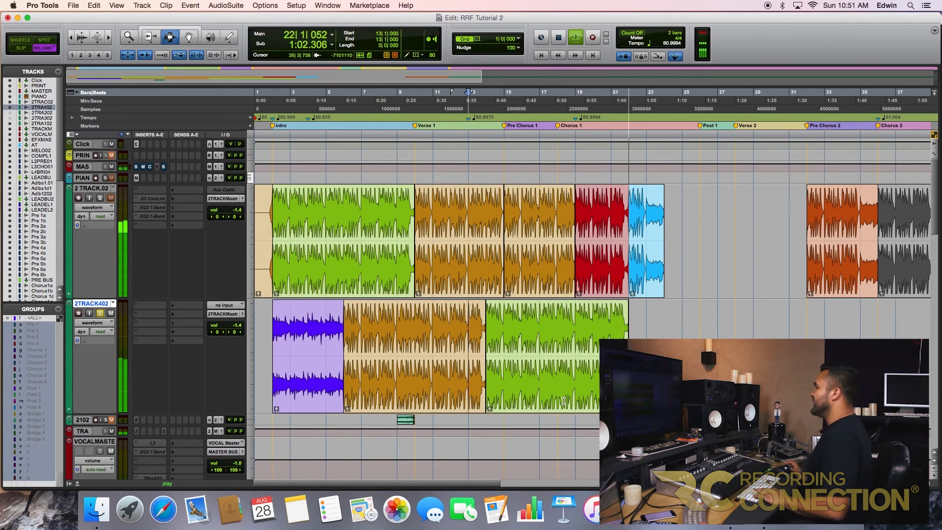
{"action": "key", "text": "space"}
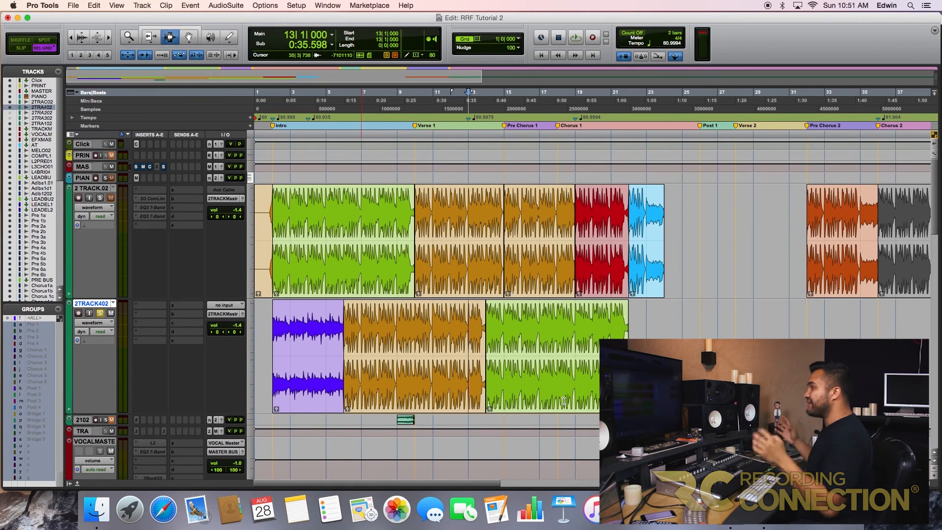
Duplicate the purple, orange and green clips on 2TRACK402 together so the copies start at bar 22
{"action": "key", "text": "F8"}
{"action": "left_click", "coordinate": [568, 364]}
{"action": "left_click", "coordinate": [318, 351], "text": "shift"}
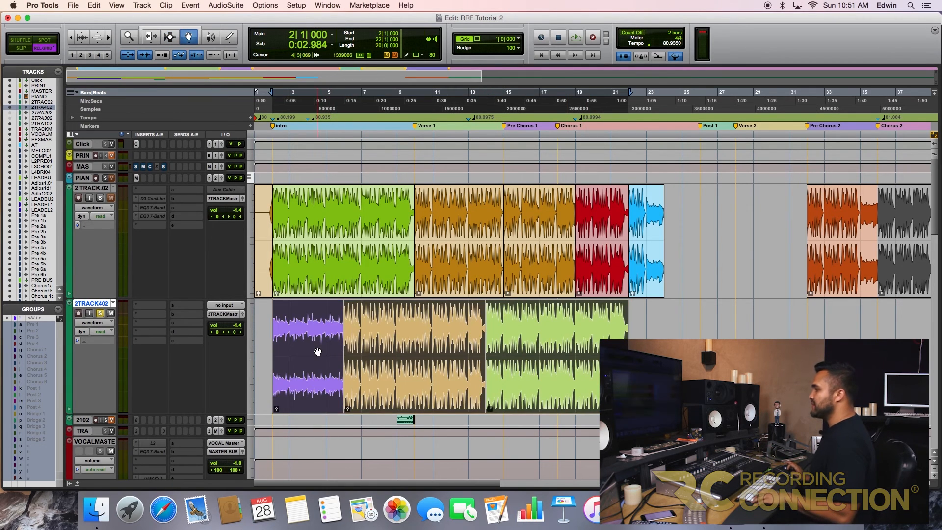
{"action": "key", "text": "super+d"}
Play from bar 21 to check the transition into the duplicated purple and orange clips and view the whole arrangement
{"action": "key", "text": "F7"}
{"action": "left_click", "coordinate": [612, 328]}
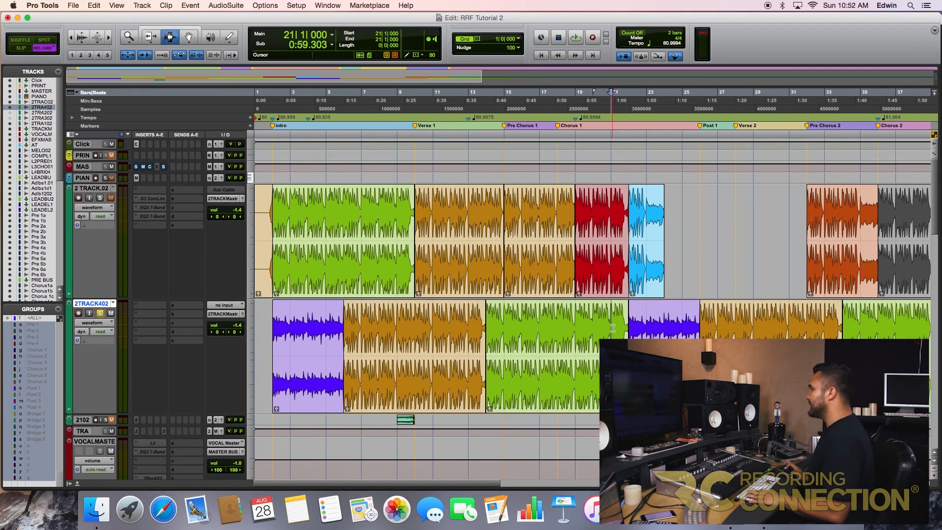
{"action": "key", "text": "space"}
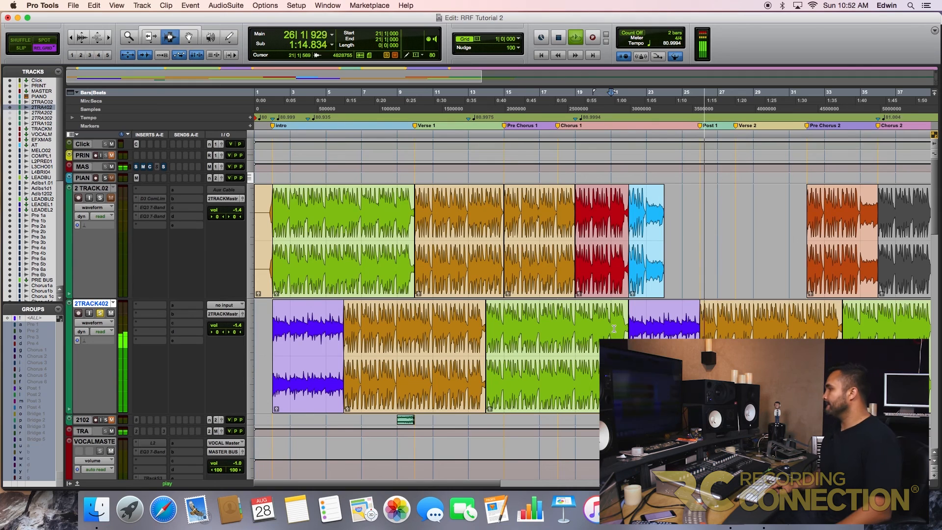
{"action": "key", "text": "r"}
{"action": "key", "text": "r"}
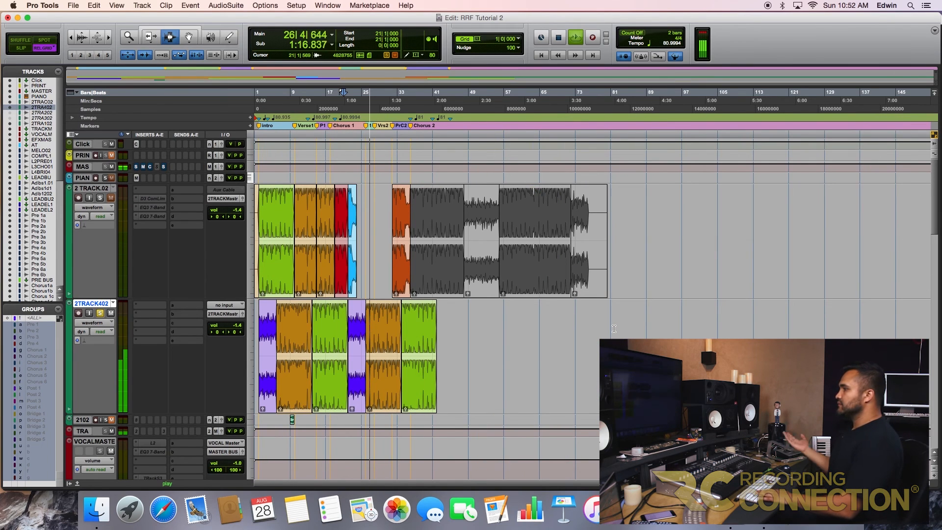